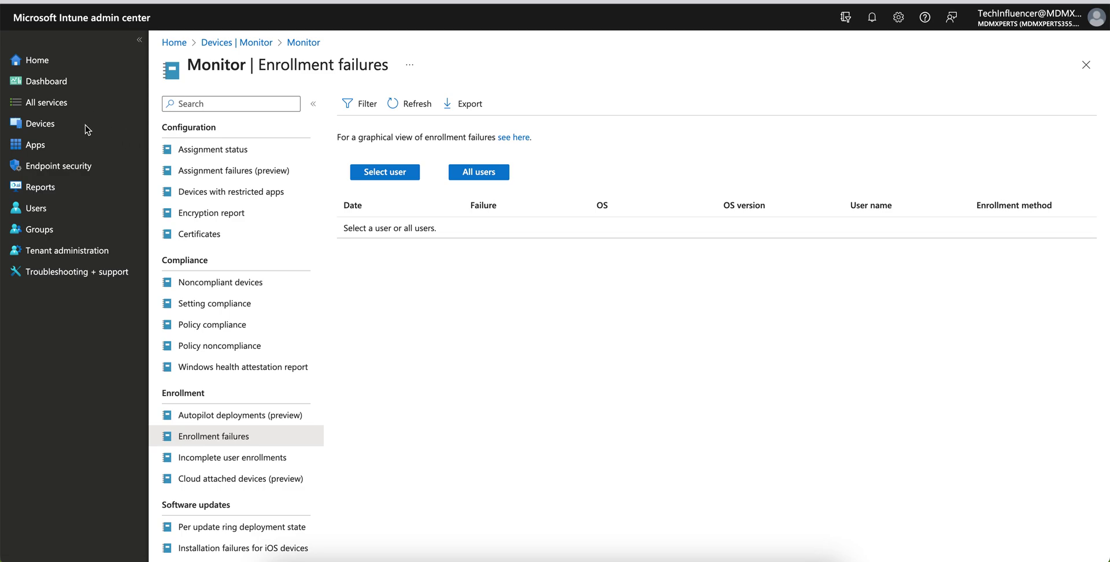
Under Devices > Troubleshooting + support, select the tenant's only user to show their summary.
left_click(70, 128)
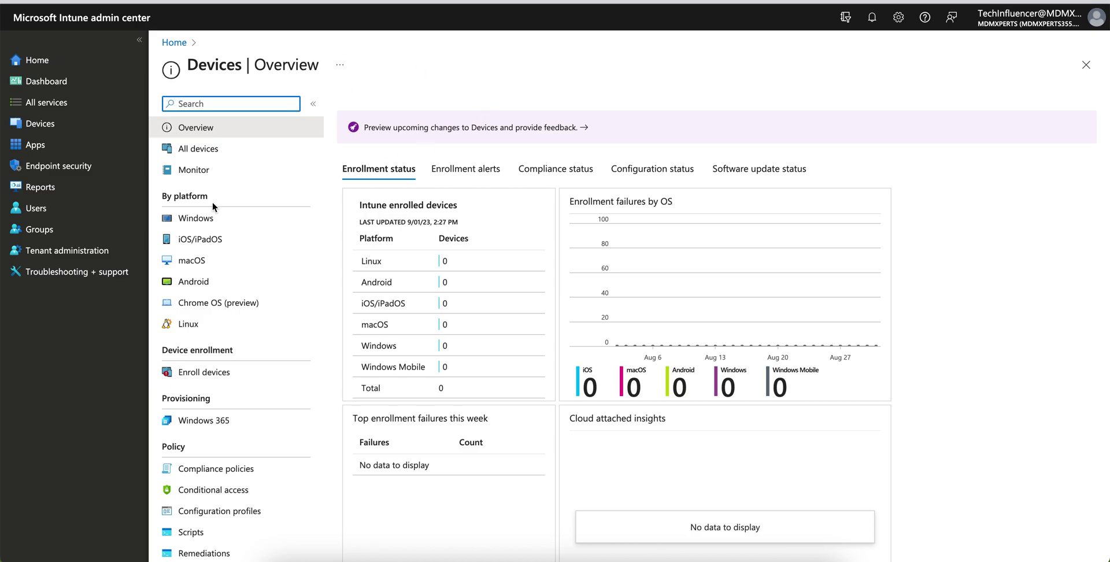
left_click(68, 280)
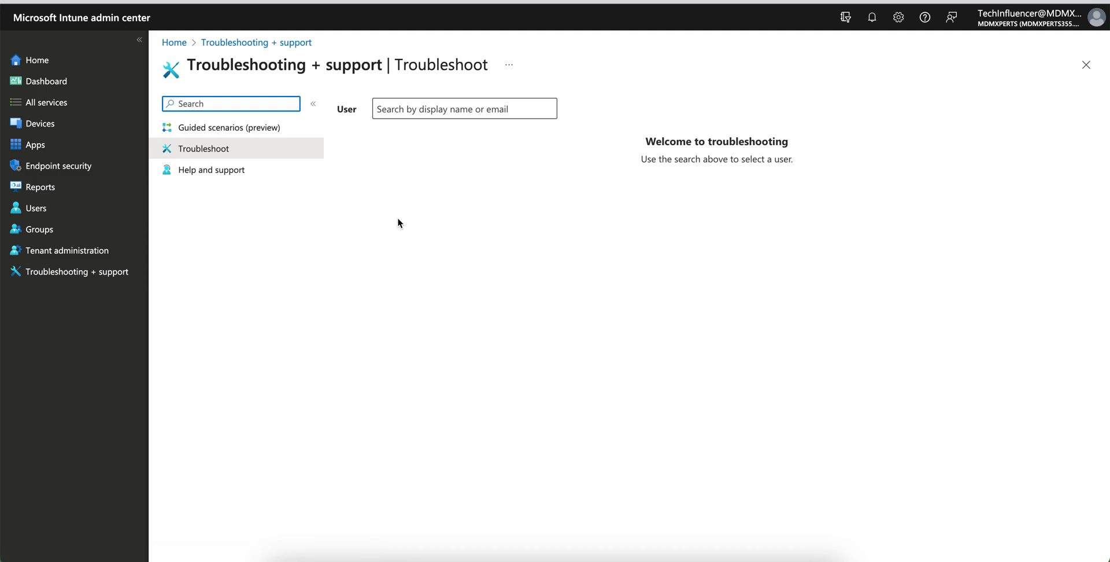
left_click(450, 112)
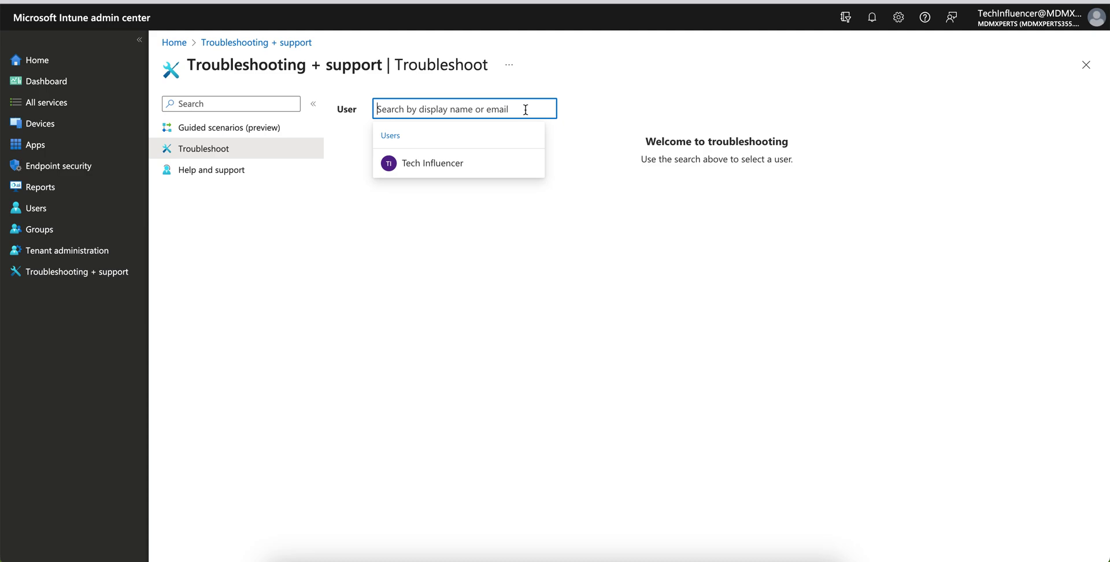
left_click(492, 161)
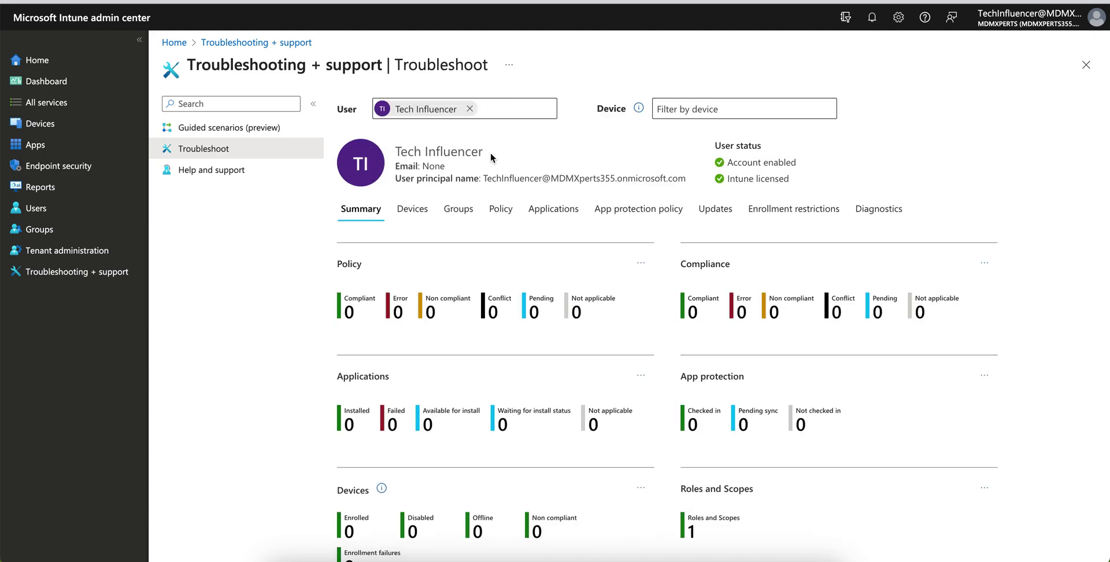
left_click_drag(792, 183, 726, 166)
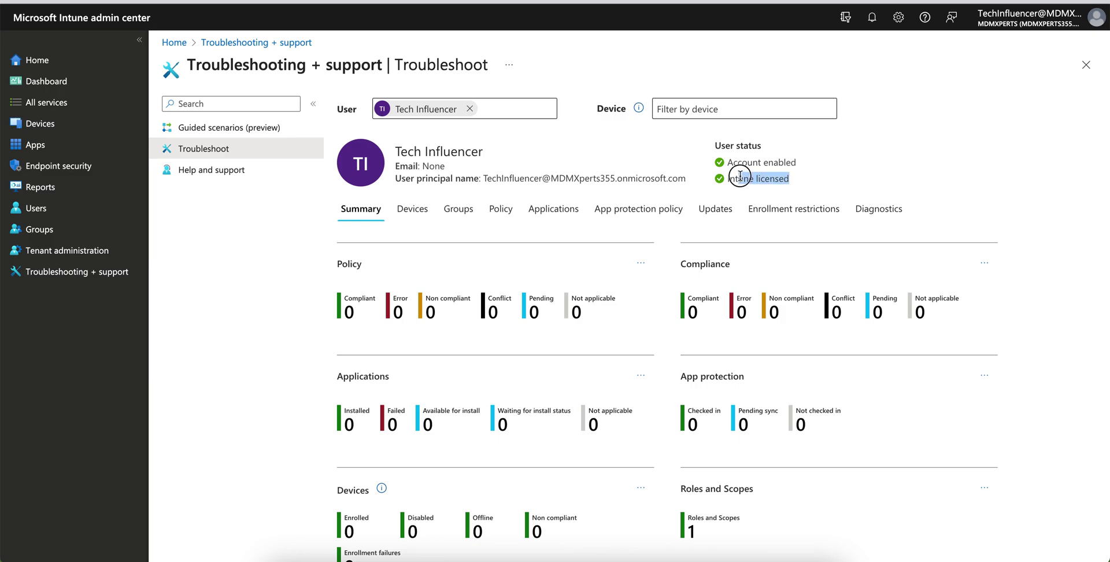
left_click_drag(799, 164, 736, 163)
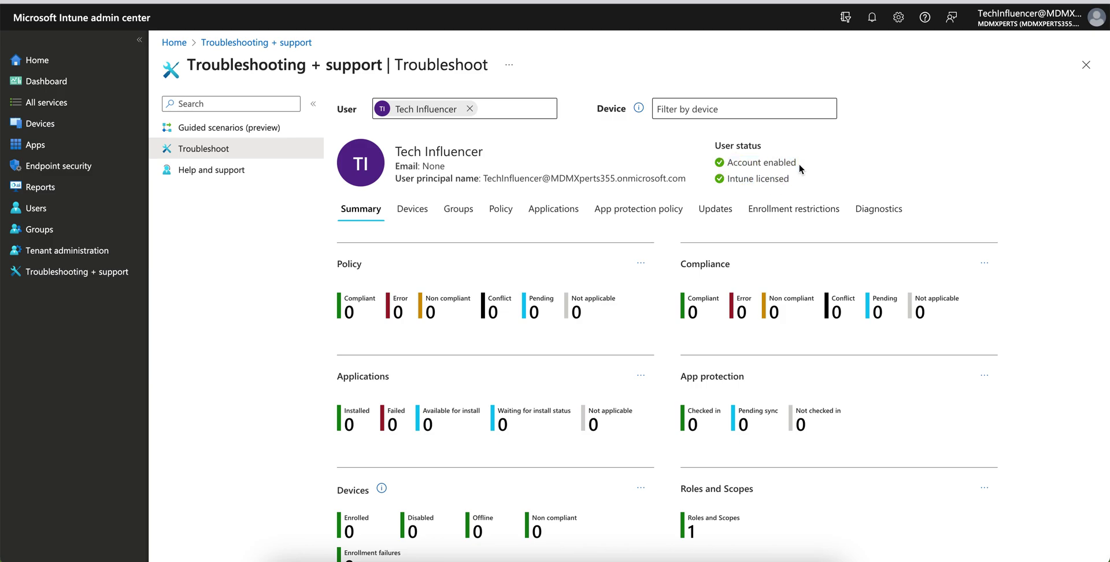
left_click_drag(798, 179, 724, 180)
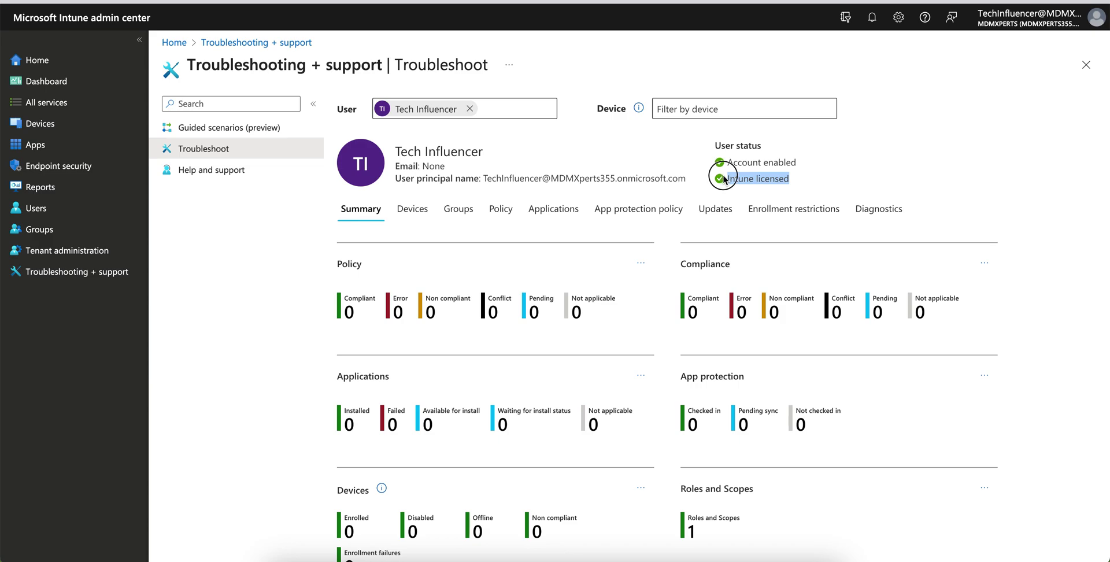
left_click(763, 172)
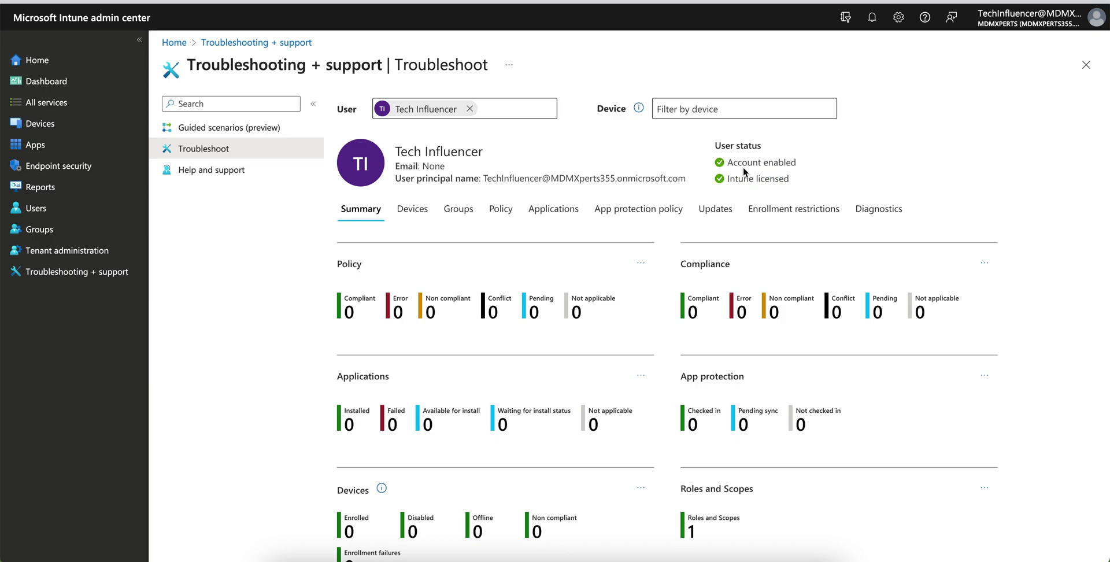
left_click_drag(729, 162, 796, 163)
left_click(763, 167)
left_click(665, 109)
left_click(623, 123)
left_click(429, 218)
left_click(361, 210)
scroll(636, 356, "down", 1)
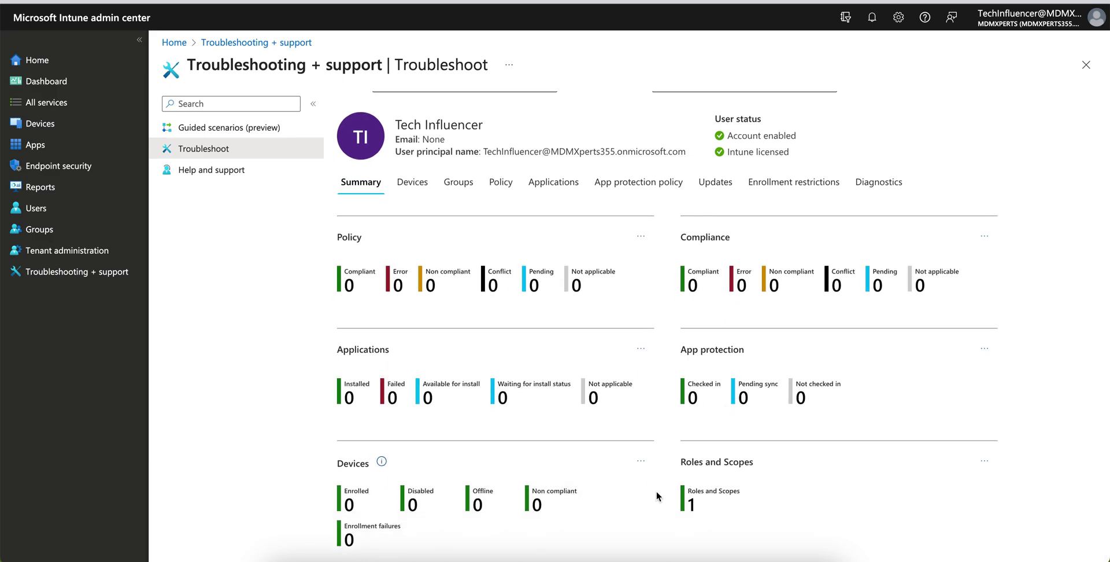
left_click(697, 508)
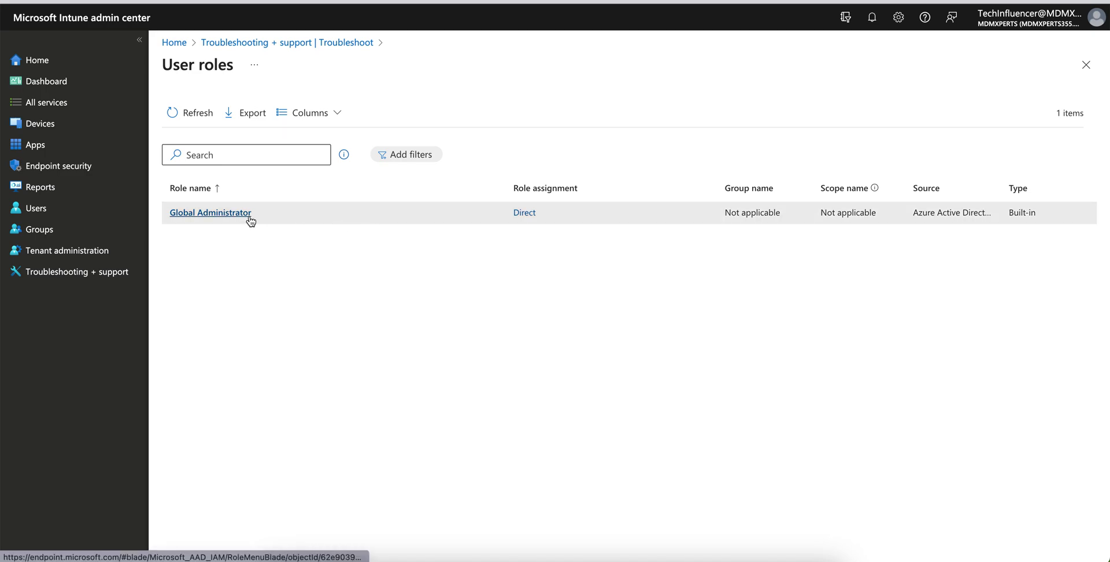
left_click(345, 44)
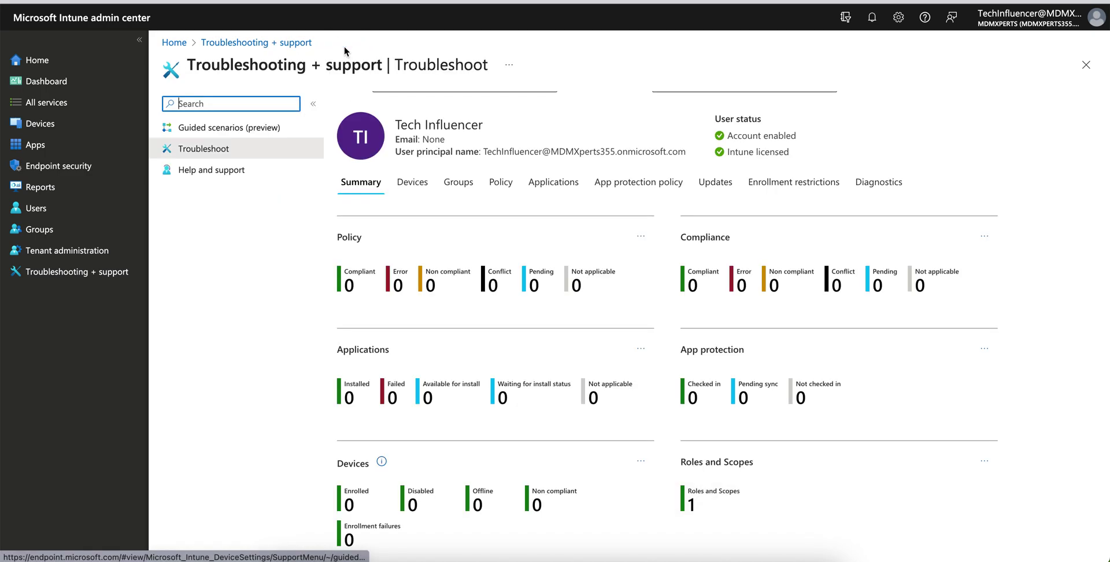
left_click(418, 180)
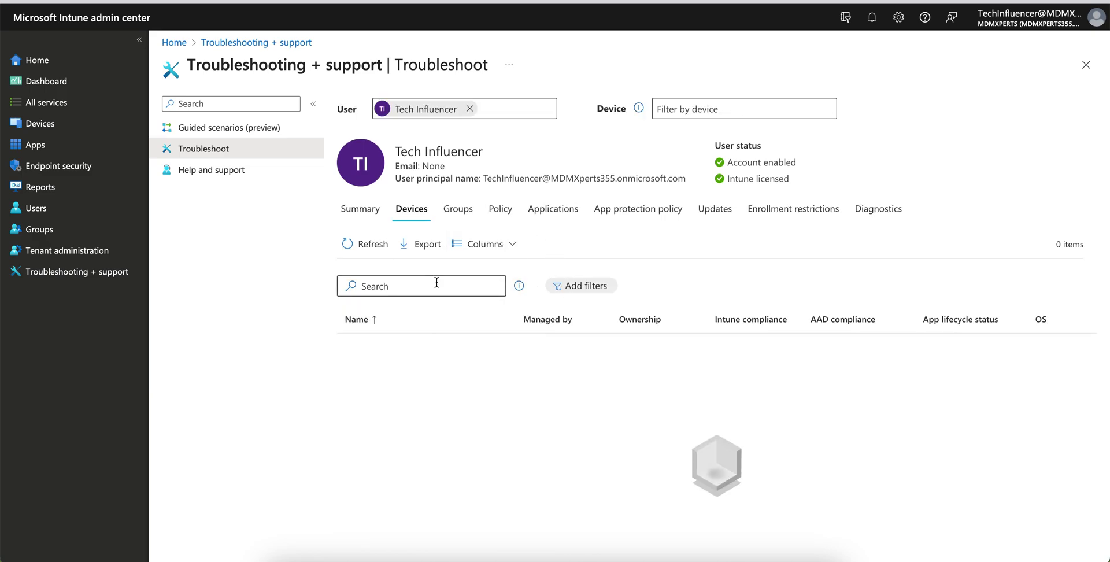
left_click(458, 209)
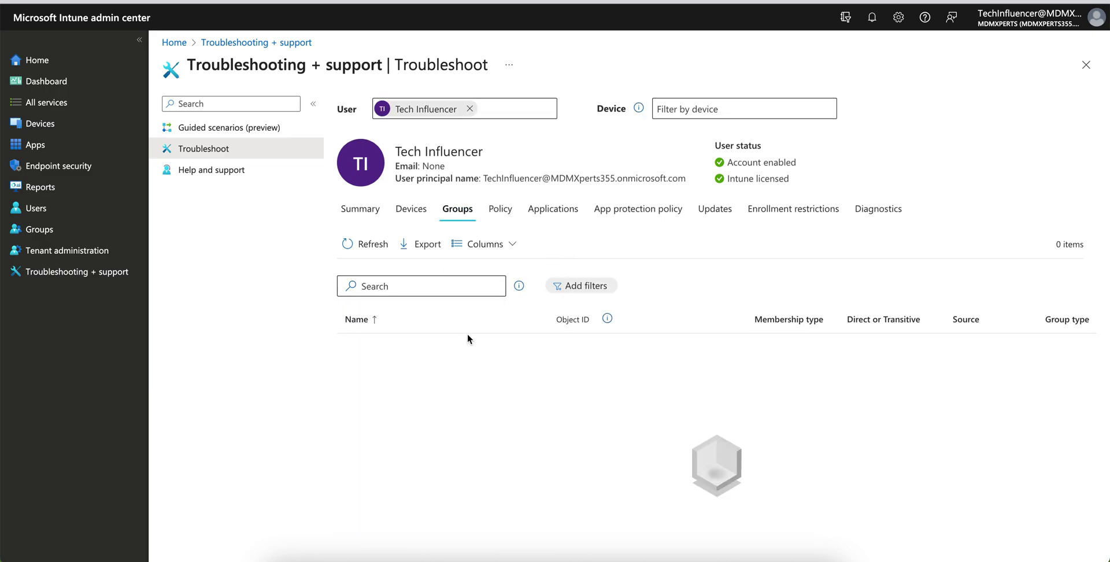
left_click(500, 209)
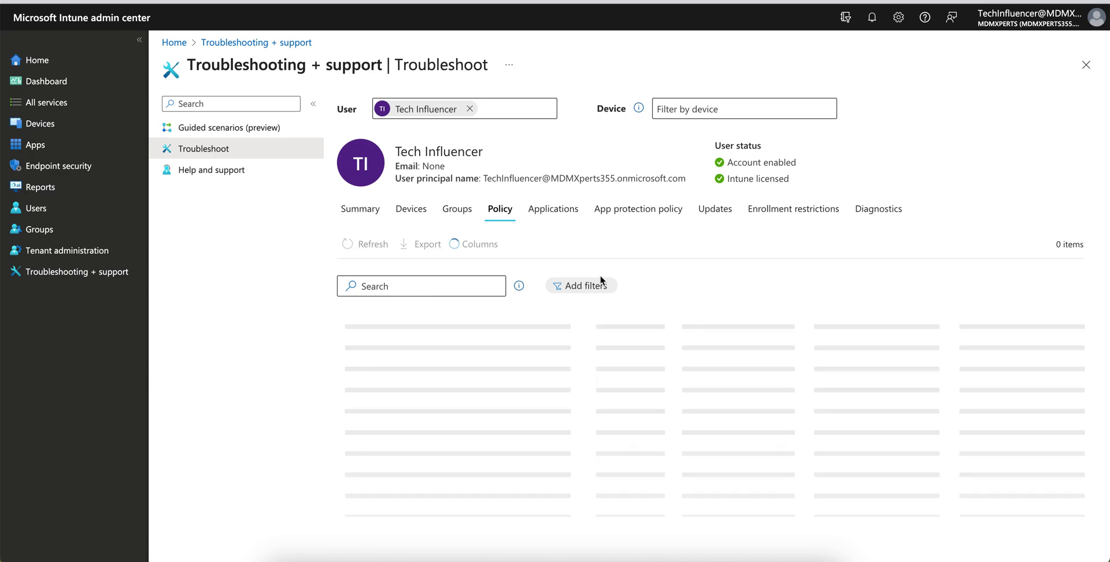
left_click(553, 210)
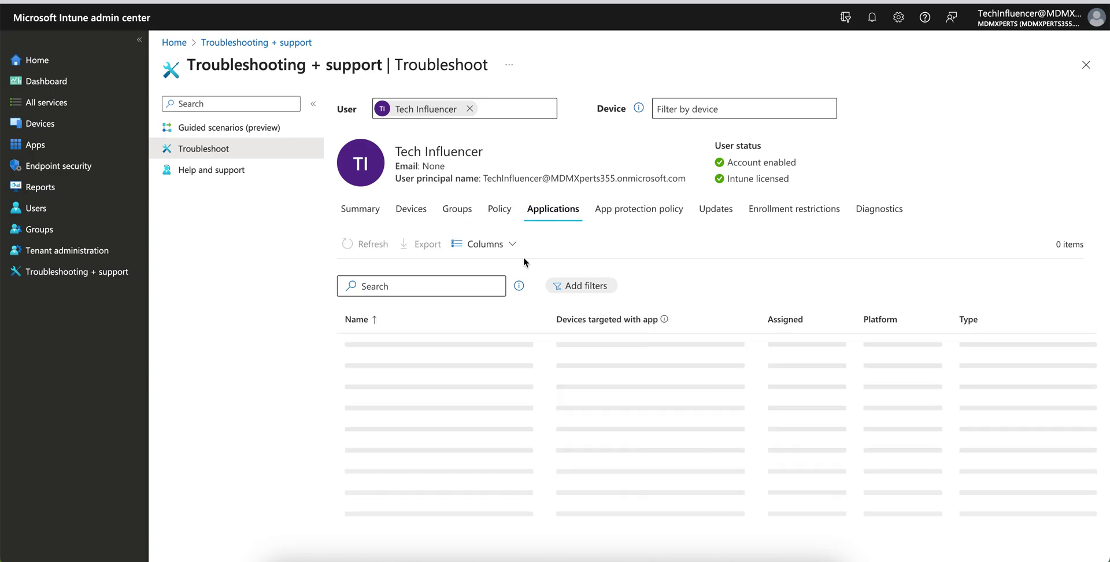
left_click(657, 214)
left_click(716, 214)
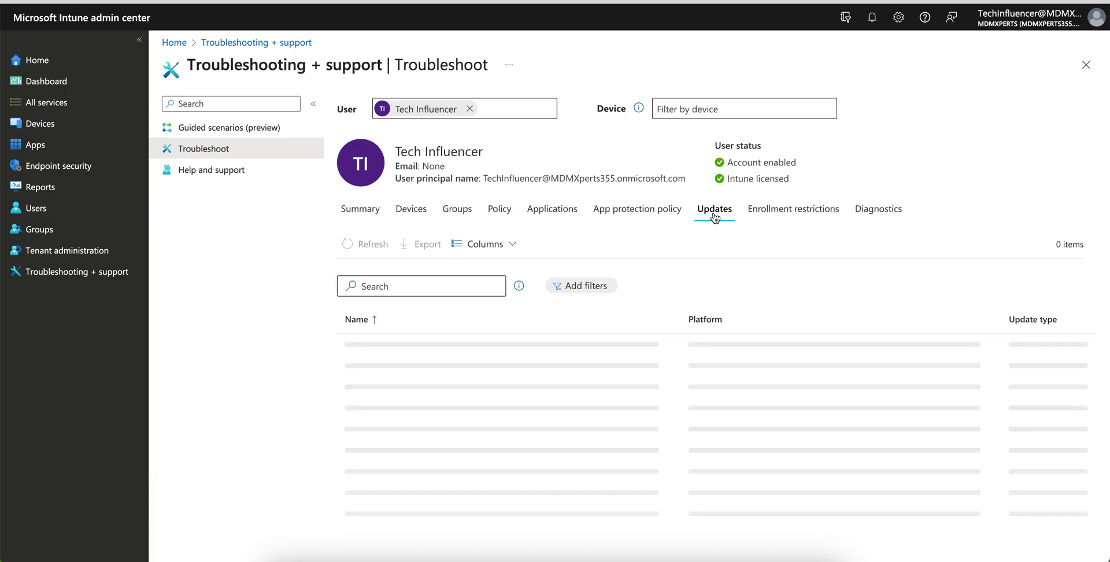
left_click(768, 215)
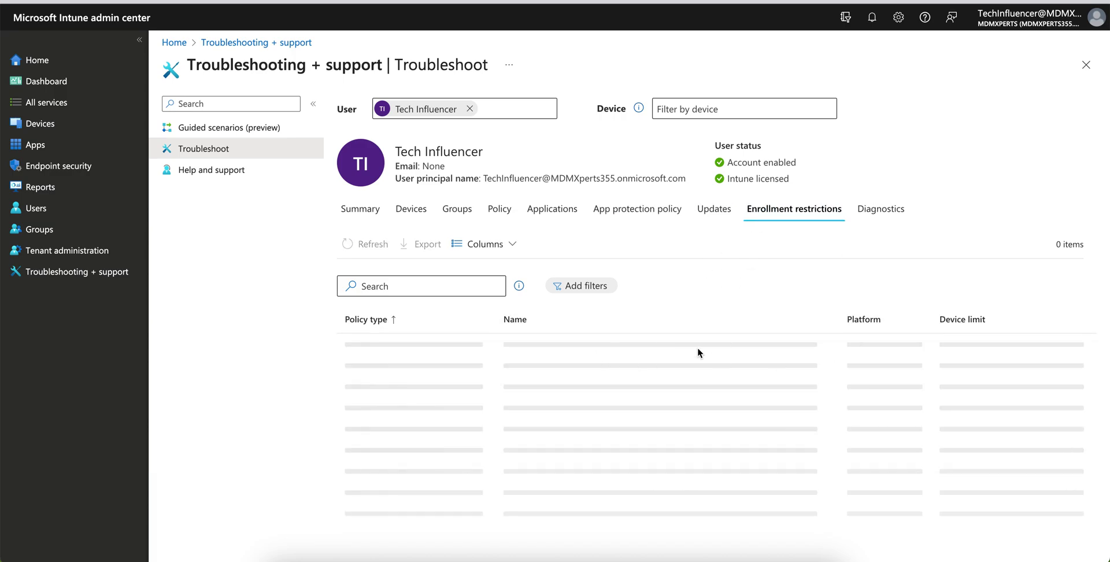
left_click(884, 211)
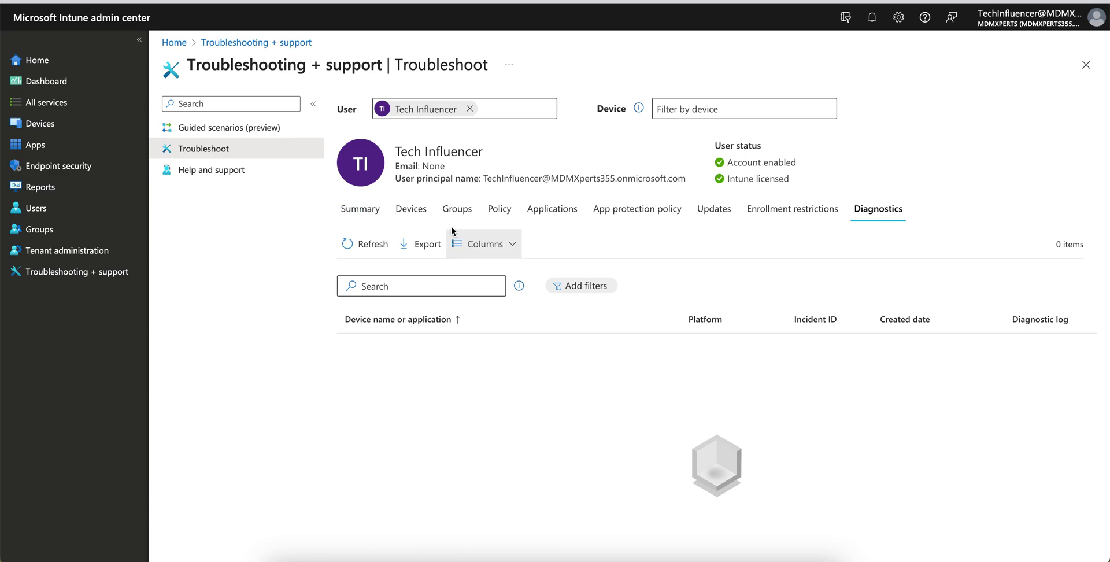
left_click(384, 213)
left_click(373, 216)
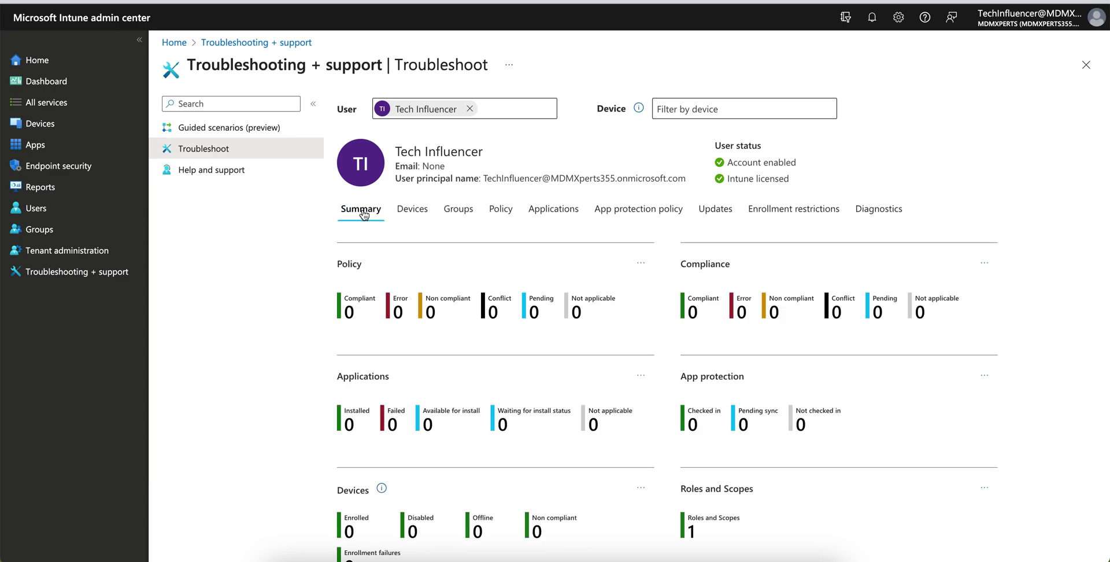
scroll(654, 312, "down", 1)
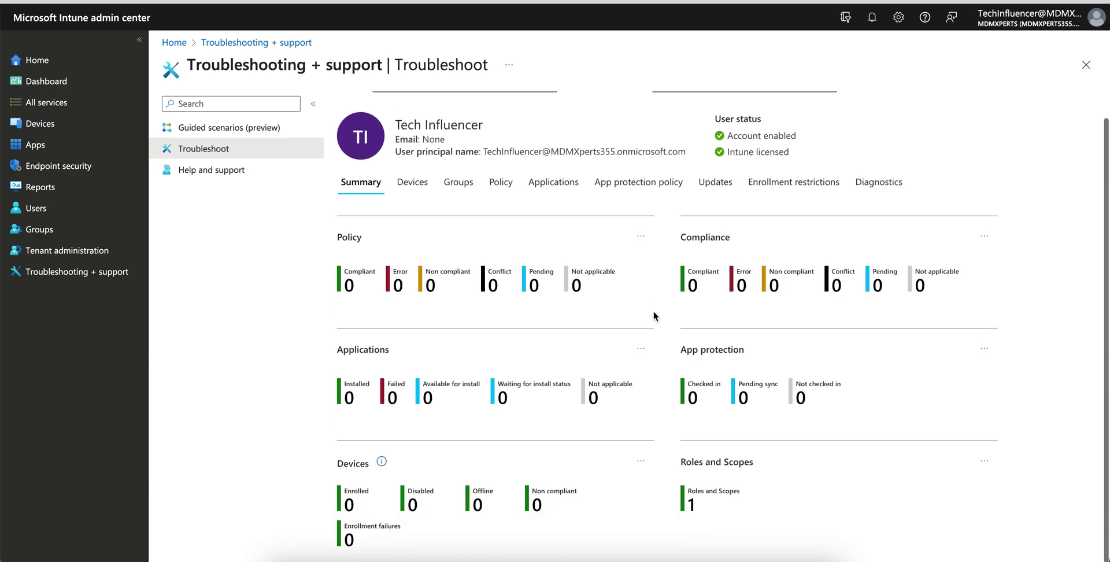
scroll(653, 312, "up", 1)
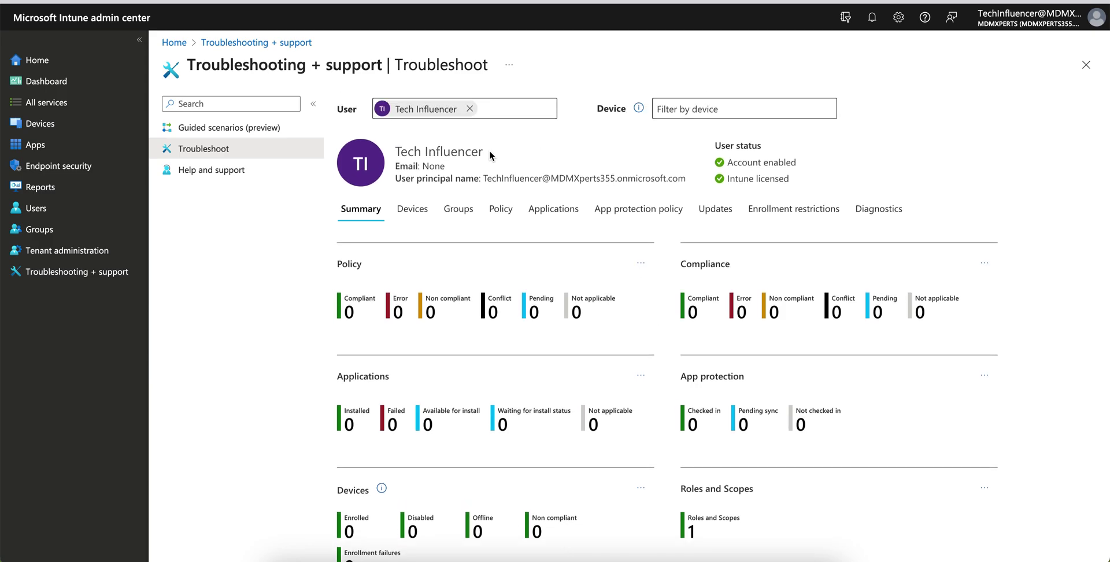
left_click_drag(483, 151, 393, 152)
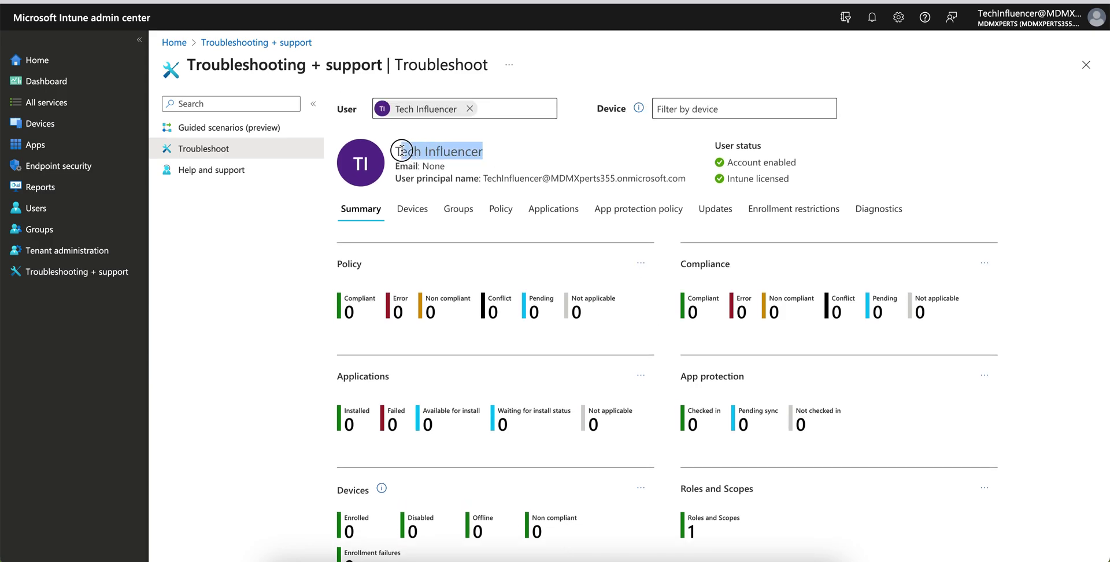
left_click(560, 152)
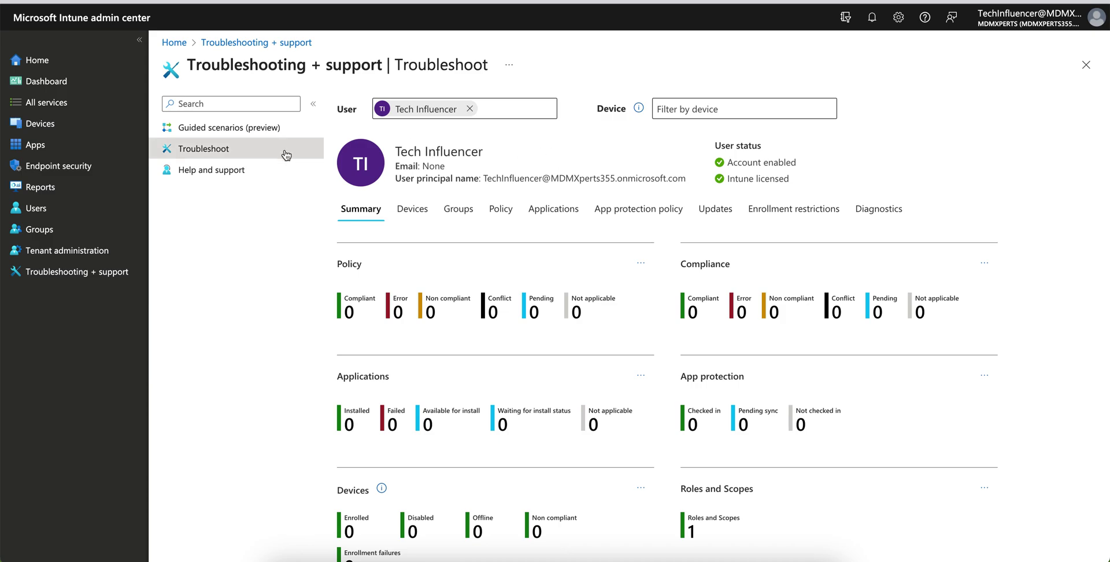
Open Devices > Monitor > Enrollment failures and highlight the note about a graphical view.
left_click(68, 127)
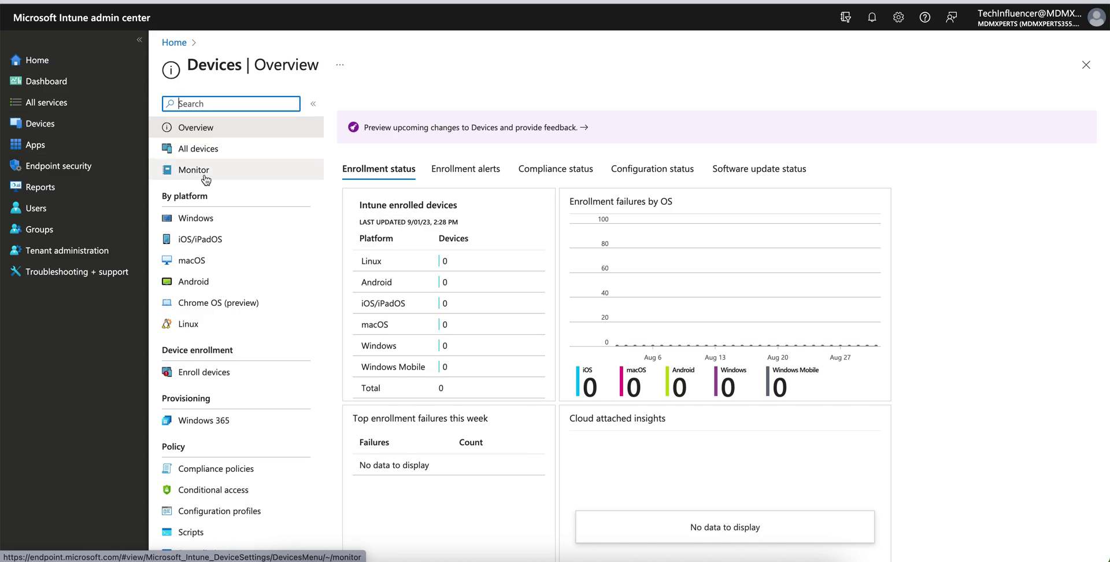
left_click(215, 177)
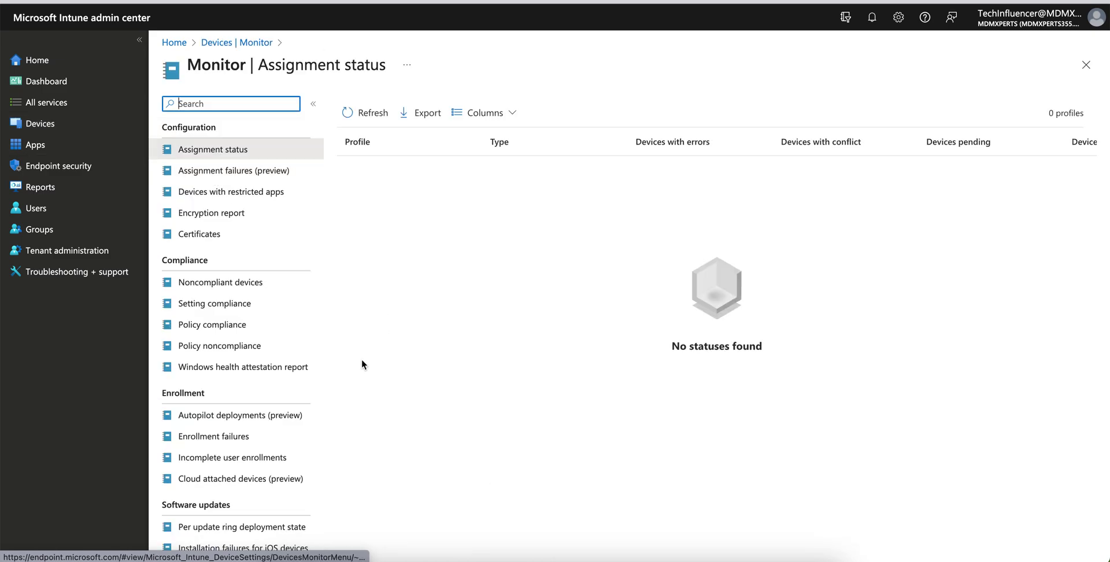
left_click(239, 444)
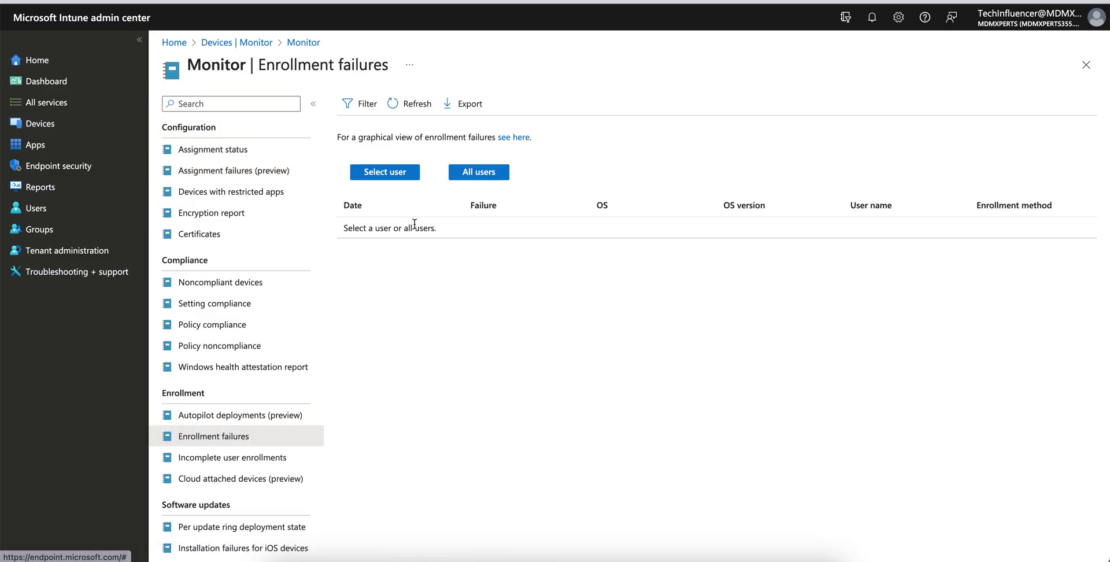
left_click_drag(357, 139, 470, 138)
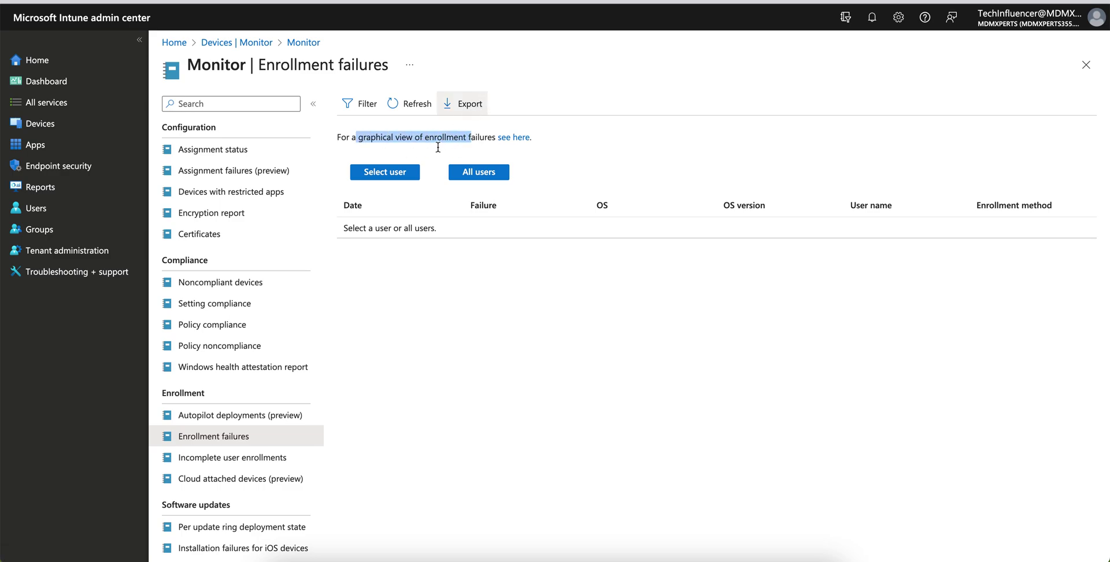
left_click(424, 201)
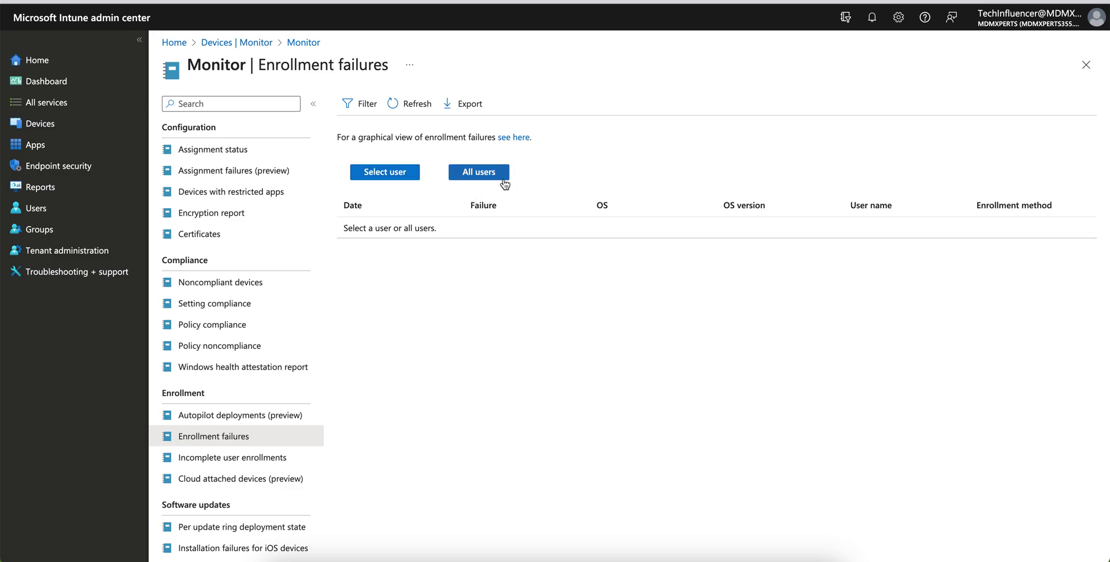
Filter Enrollment failures to the only user from the Users tab, which returns no results.
left_click(398, 175)
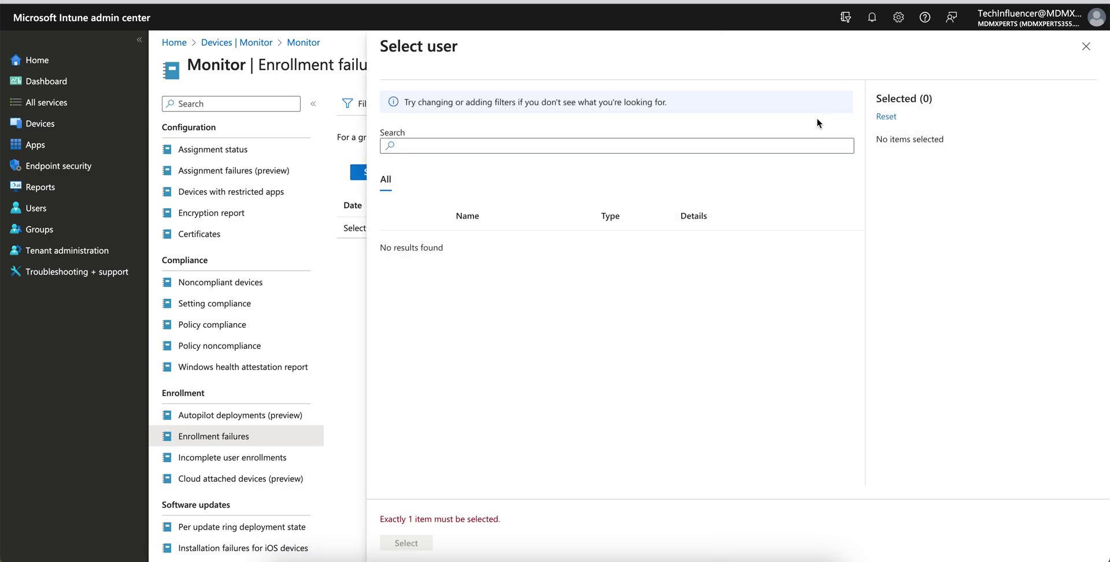
left_click(680, 147)
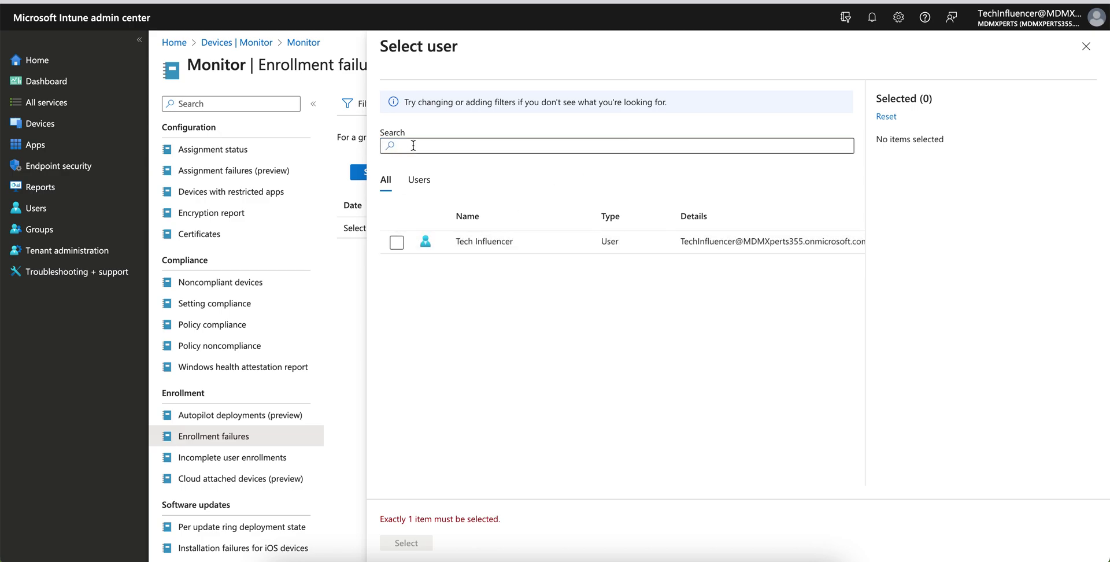
left_click(419, 180)
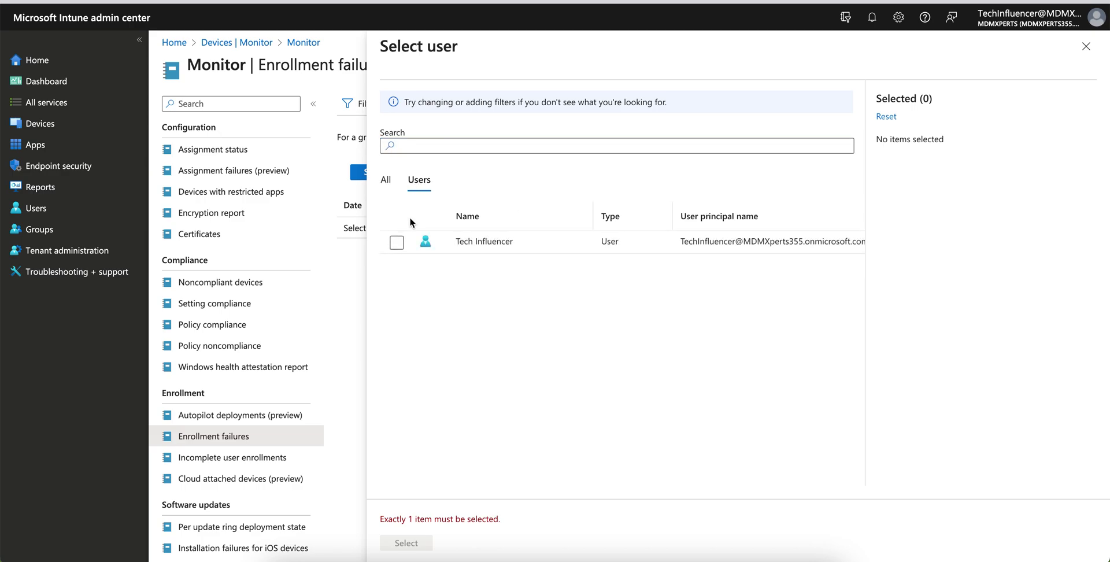
left_click(397, 242)
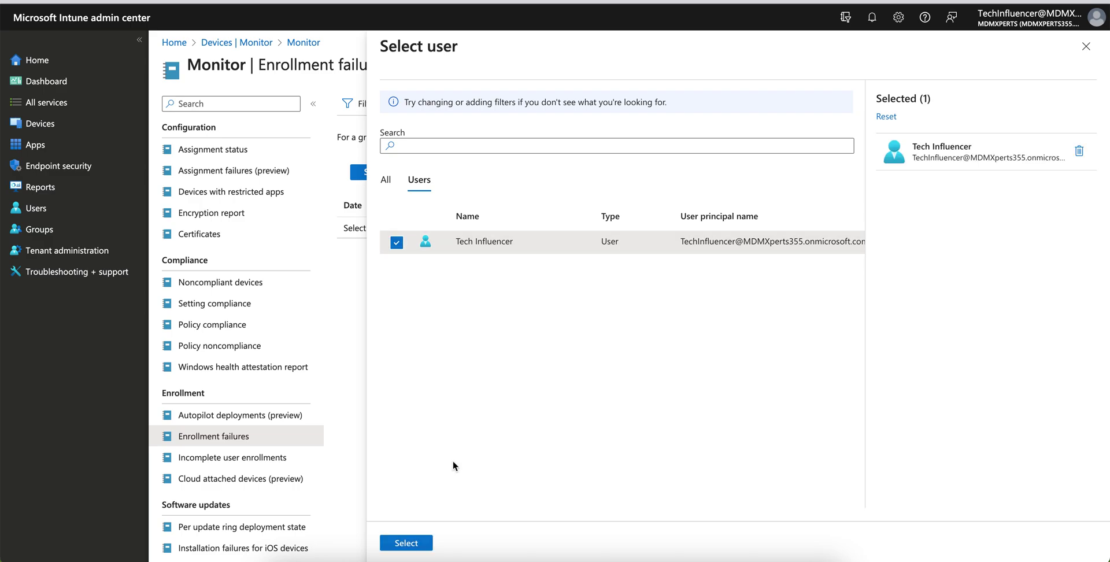
left_click(408, 544)
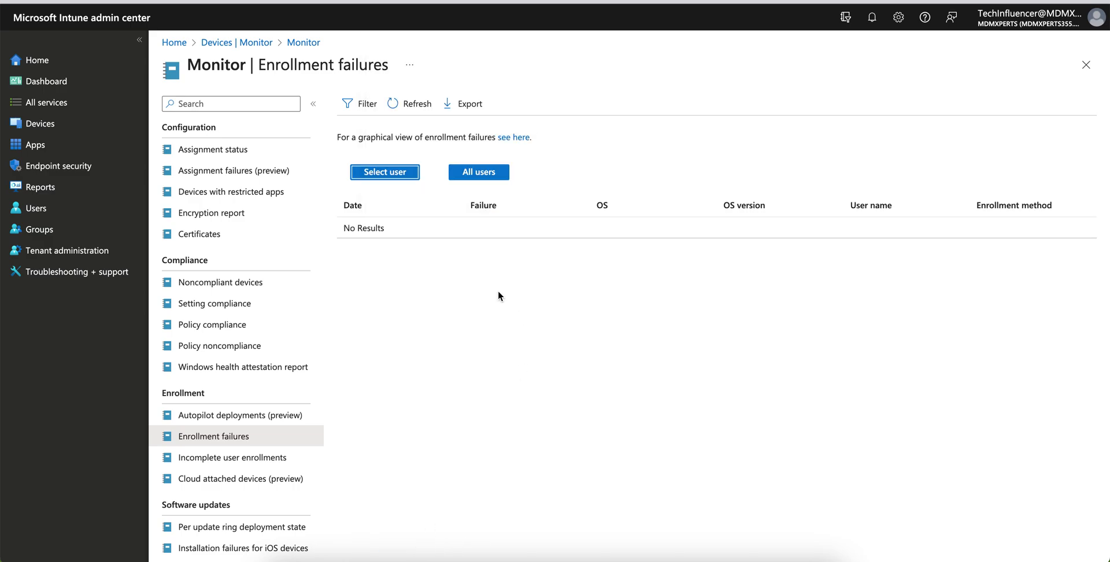
Highlight the No Results message, then view the empty Assignment failures (preview) report.
double_click(362, 229)
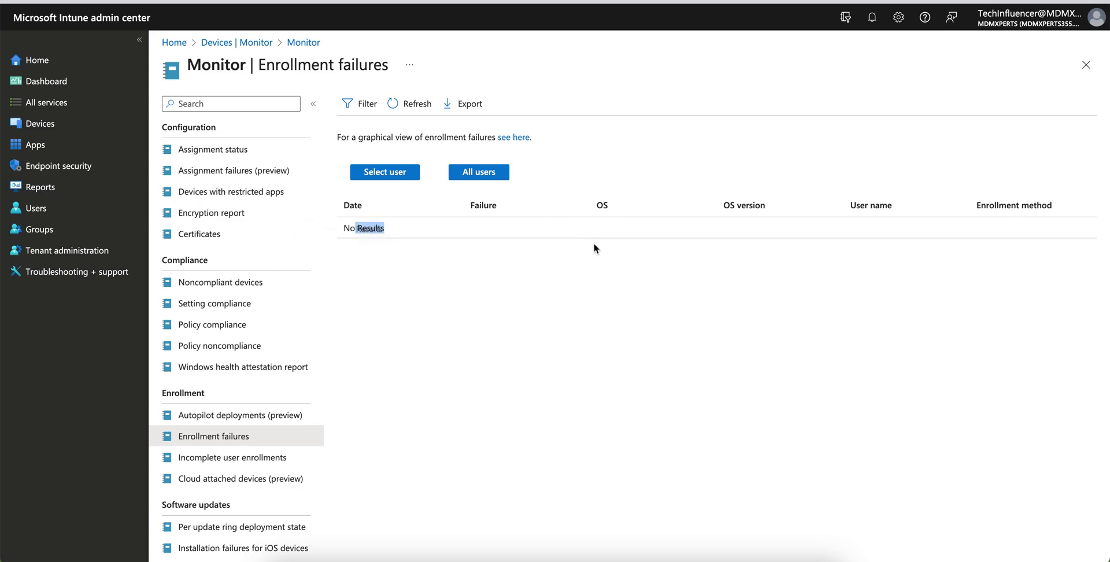
left_click(558, 235)
left_click(266, 171)
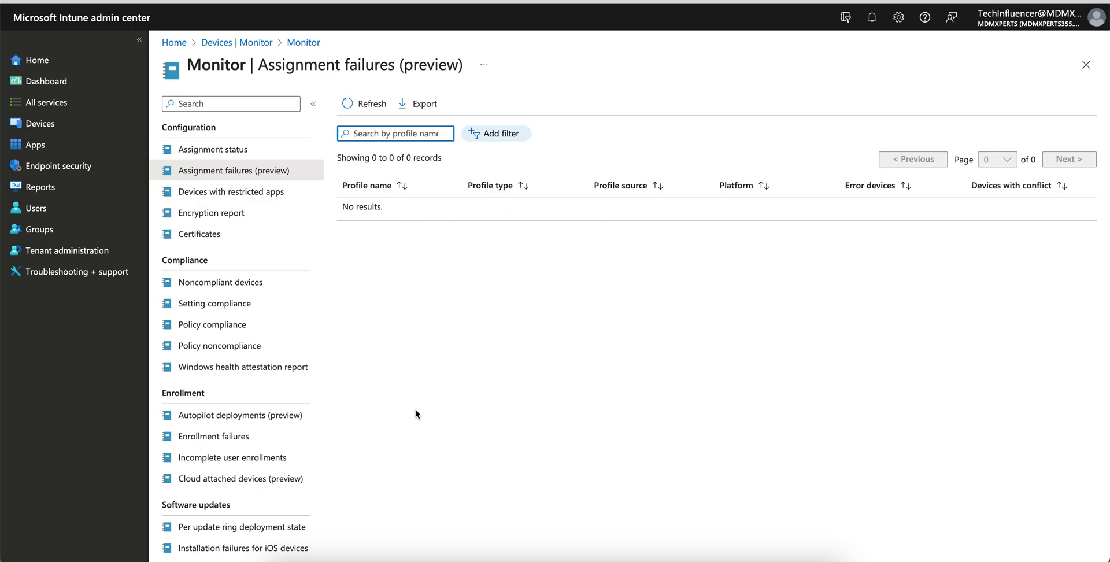
View Incomplete user enrollments, then return to the Enrollment failures report and click around it.
left_click(242, 436)
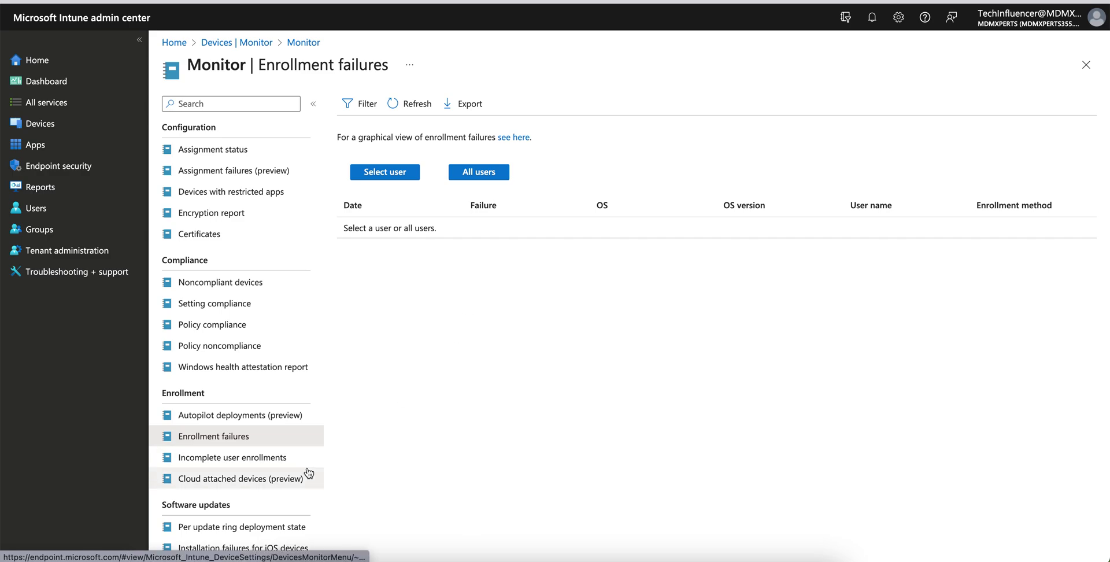
left_click(271, 457)
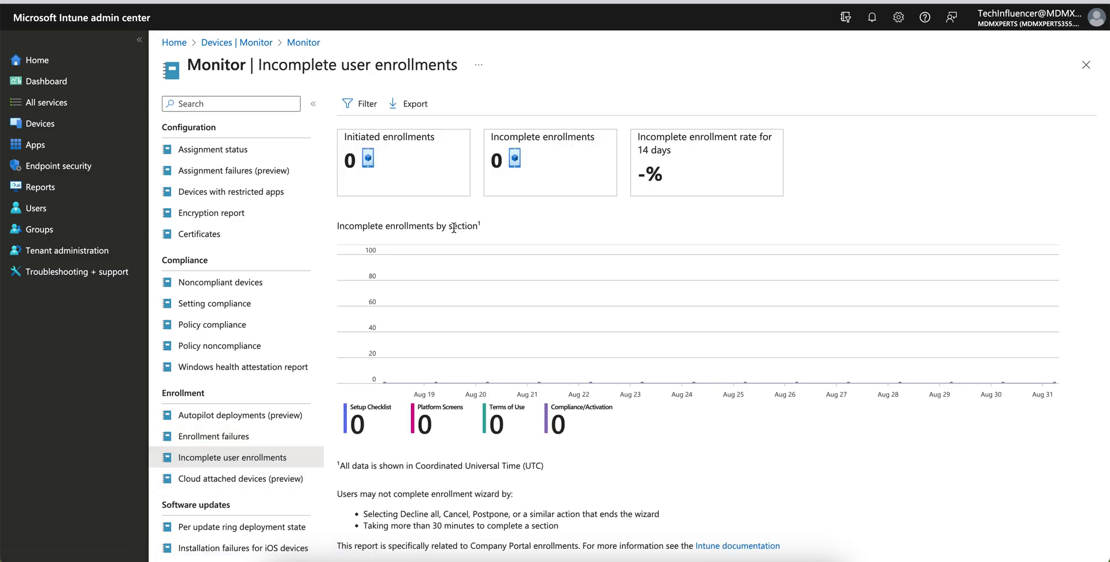
left_click(298, 434)
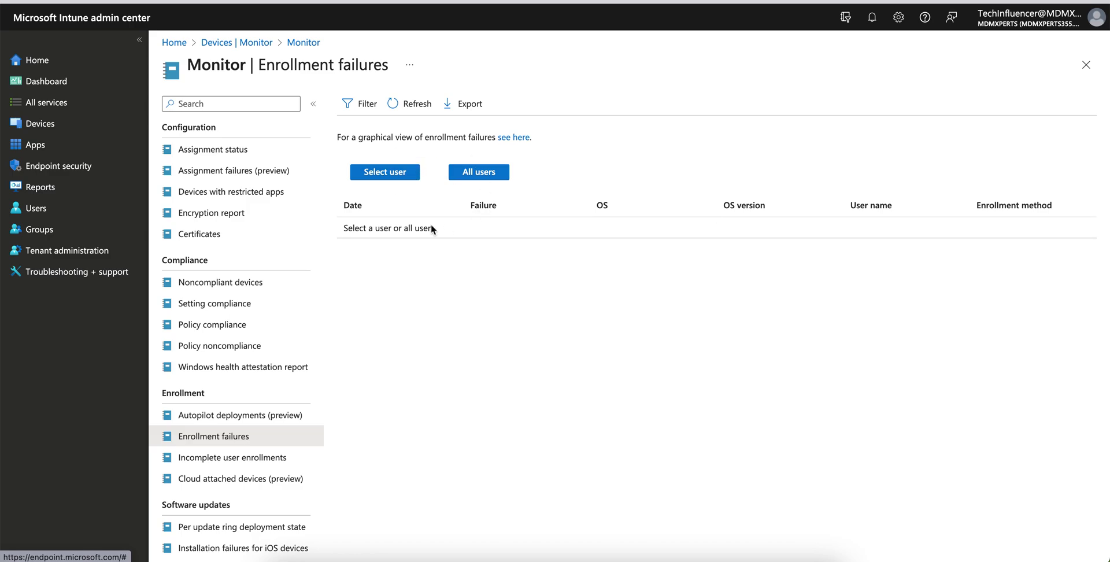
left_click(499, 228)
left_click(471, 199)
left_click(543, 202)
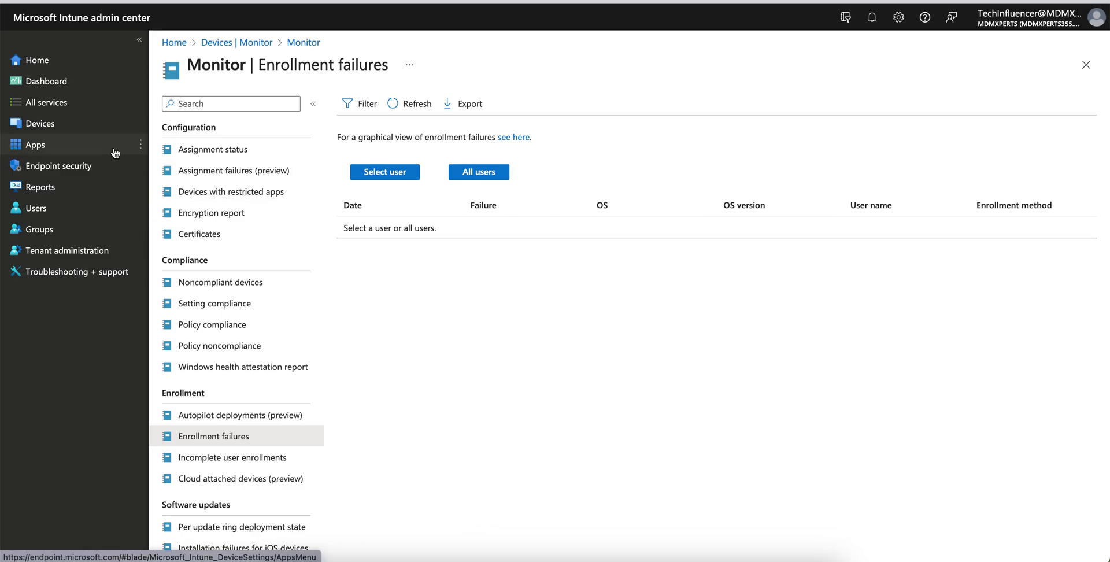
Move through Devices, Reports and Troubleshooting + support to the Apps overview showing no install failures.
left_click(62, 124)
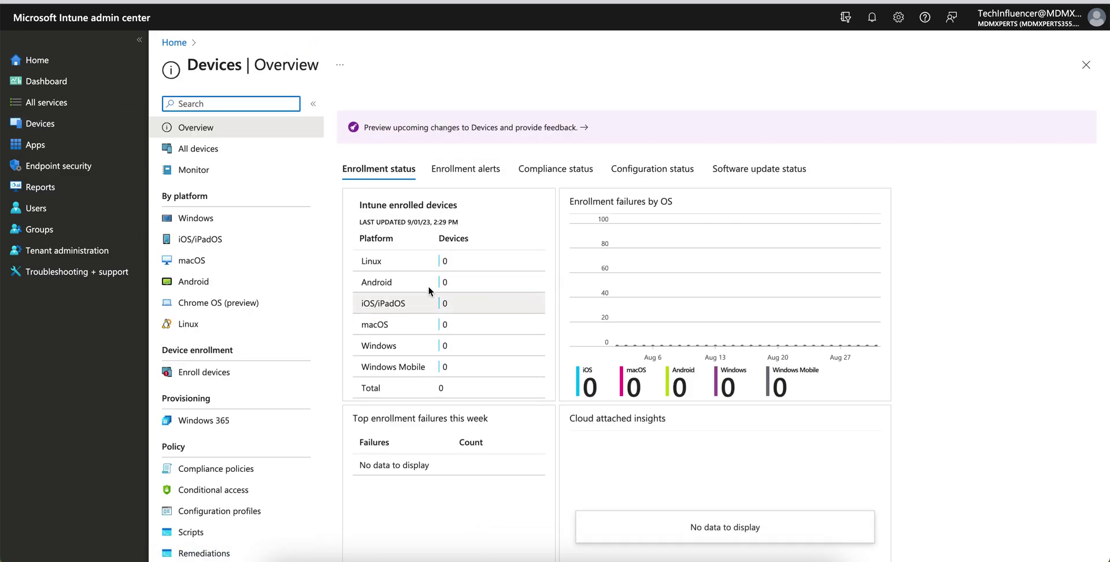
scroll(516, 325, "down", 2)
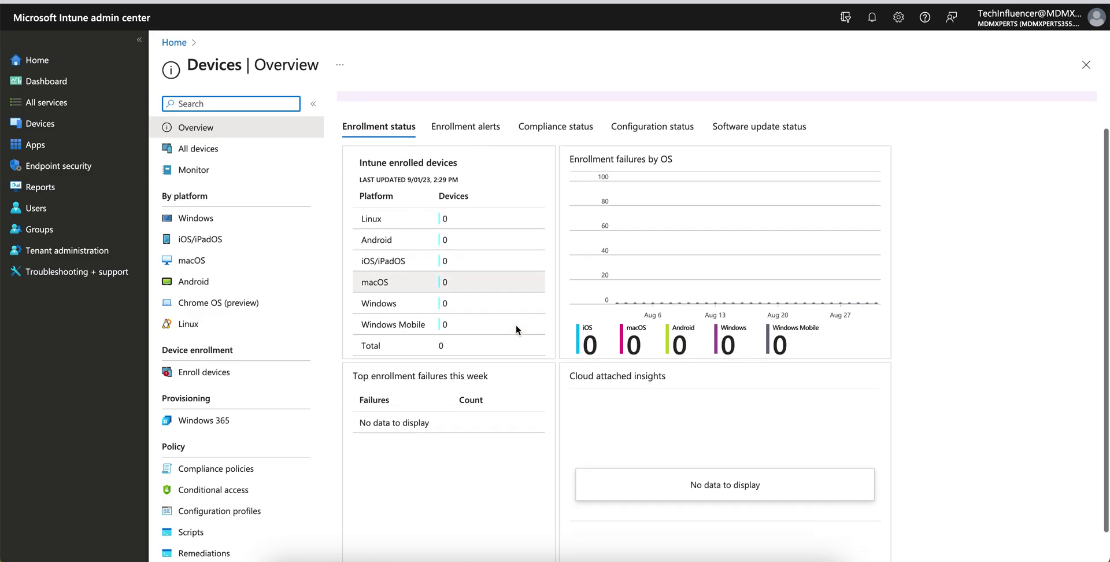
scroll(515, 324, "up", 2)
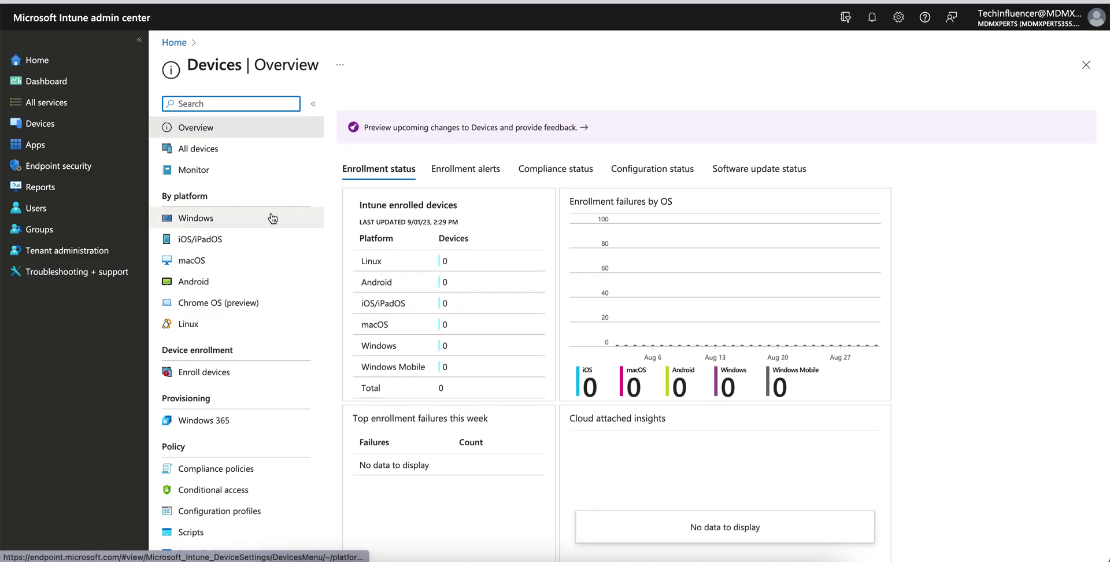
left_click(92, 188)
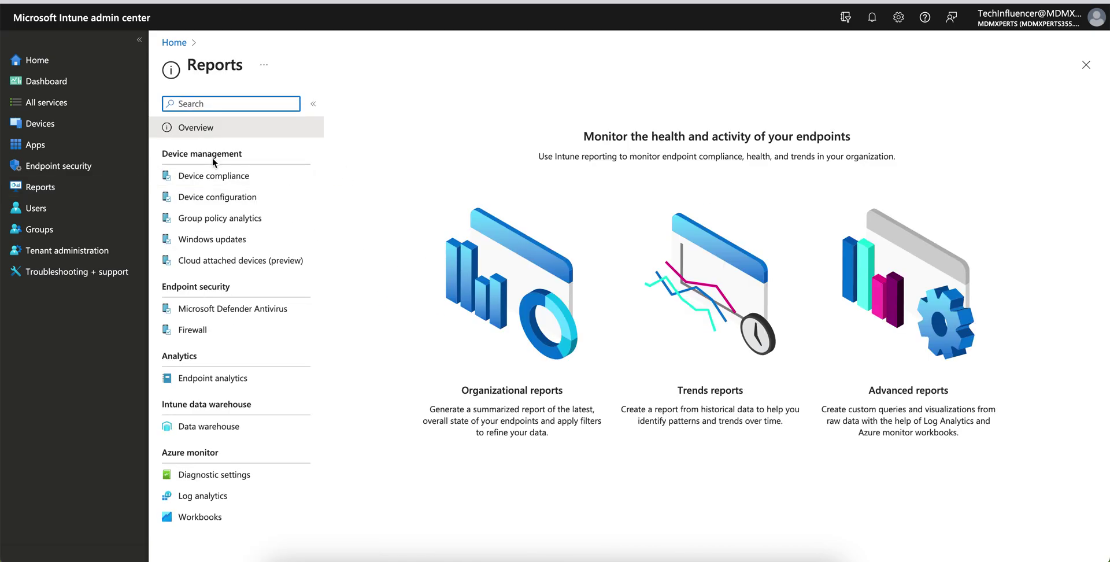
left_click(90, 273)
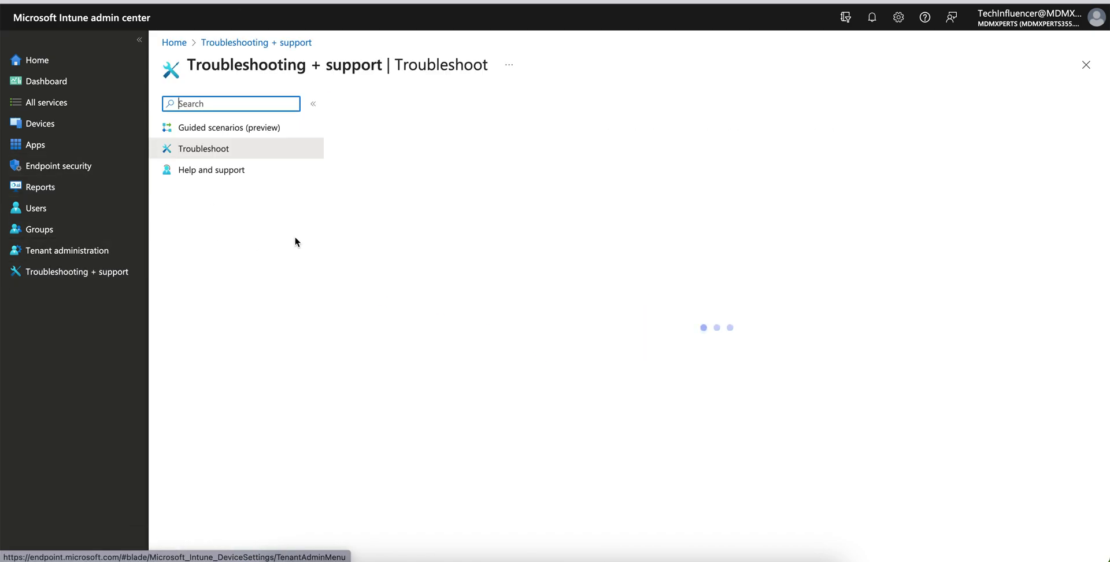
left_click(74, 133)
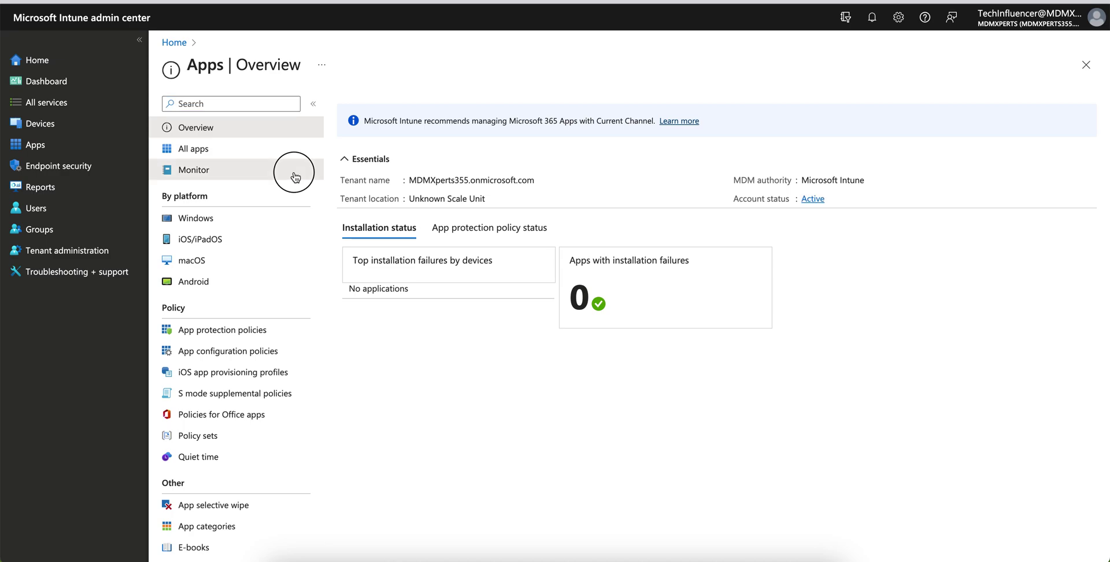
Check the app install, app protection and app configuration status reports under Apps > Monitor.
left_click(292, 170)
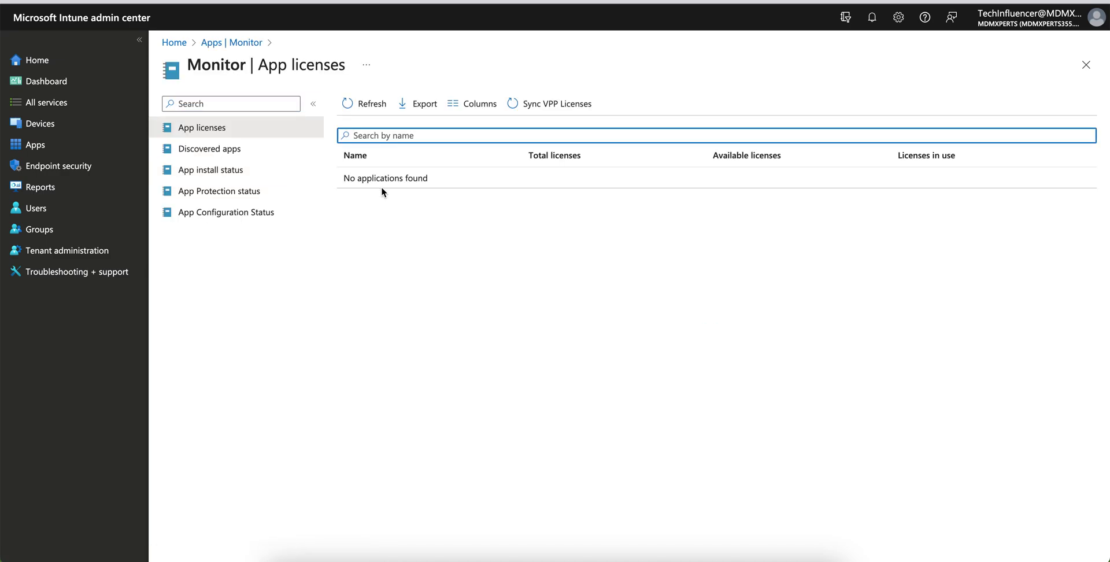
left_click(303, 172)
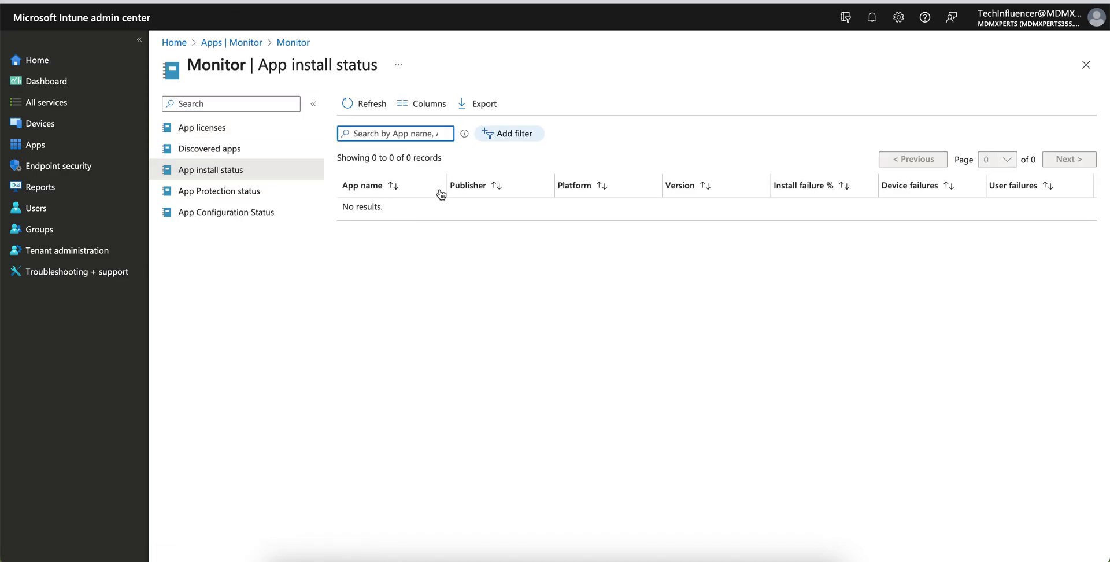
left_click(267, 195)
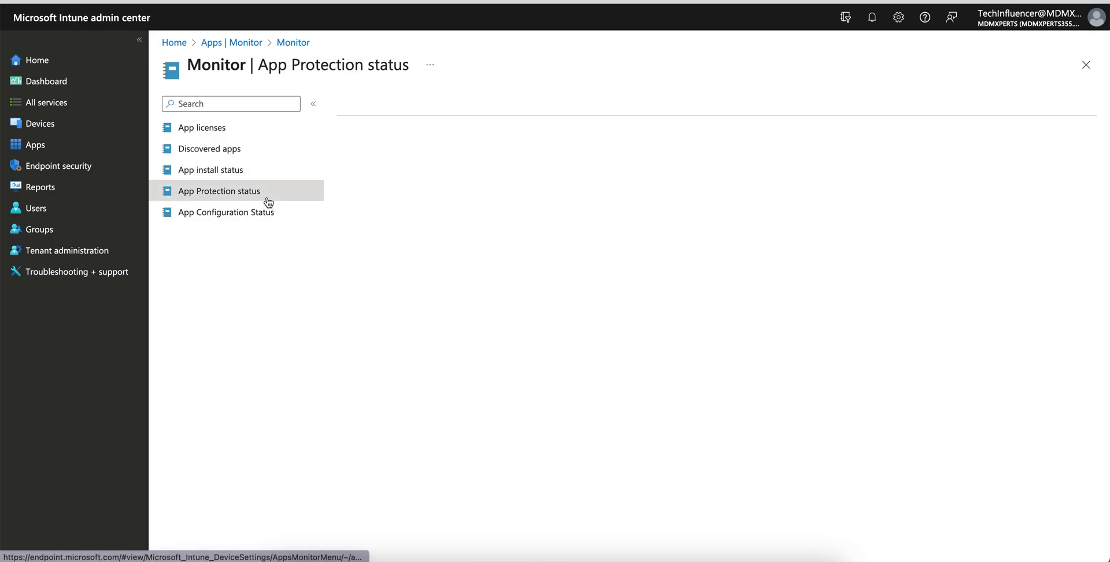
left_click(249, 218)
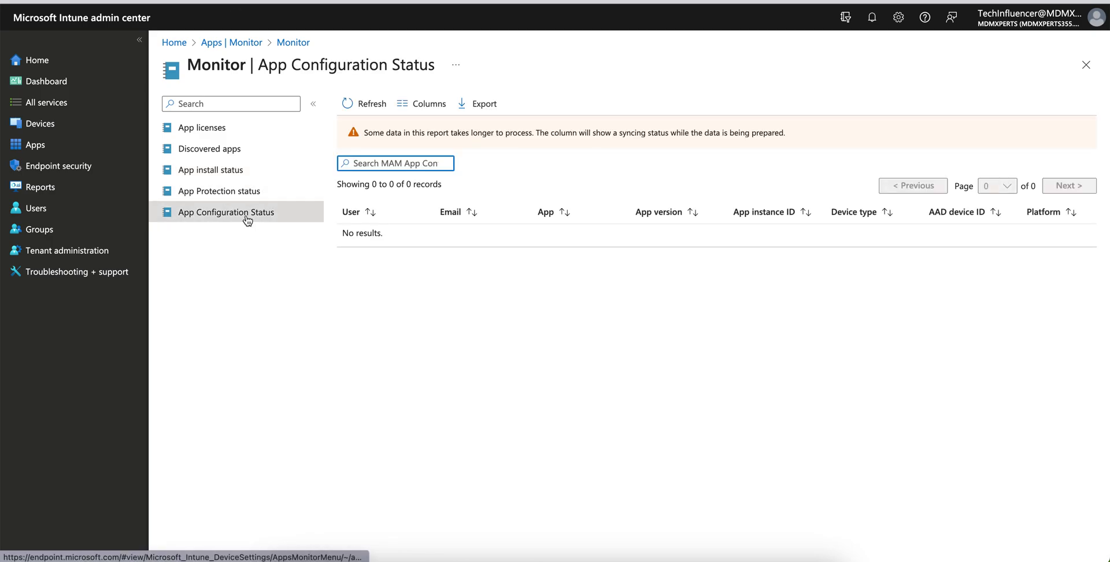
Revisit the Devices overview and Enrollment failures report, then reopen the user's Troubleshoot summary.
left_click(43, 124)
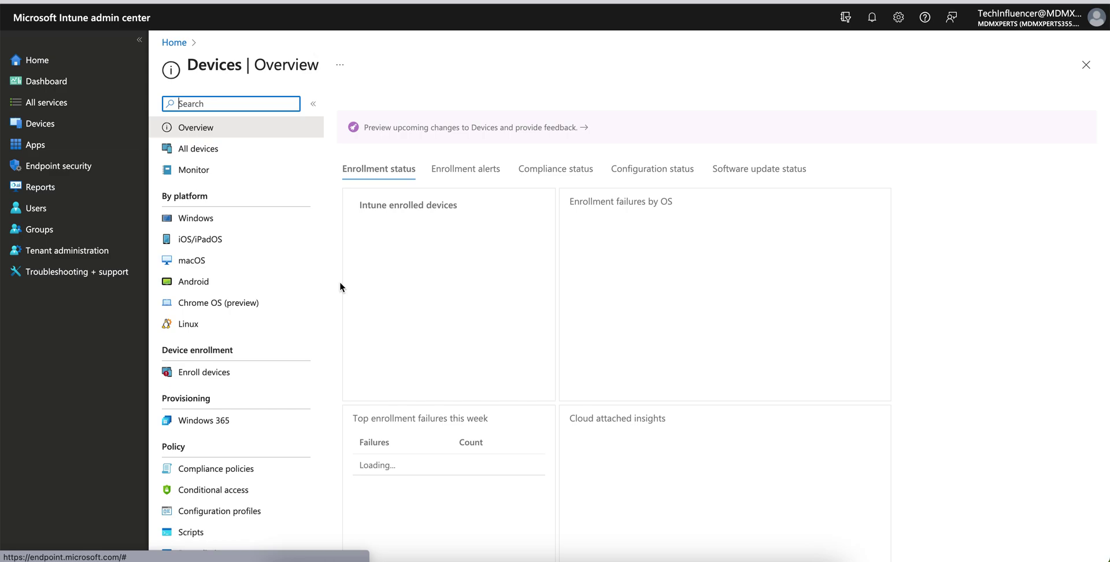
left_click(177, 165)
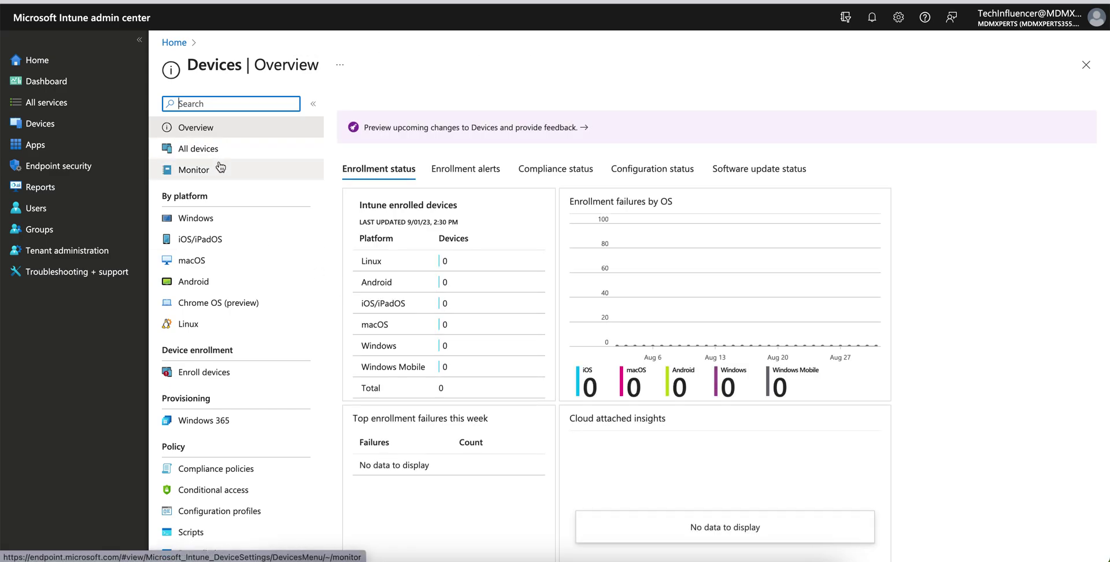
left_click(260, 436)
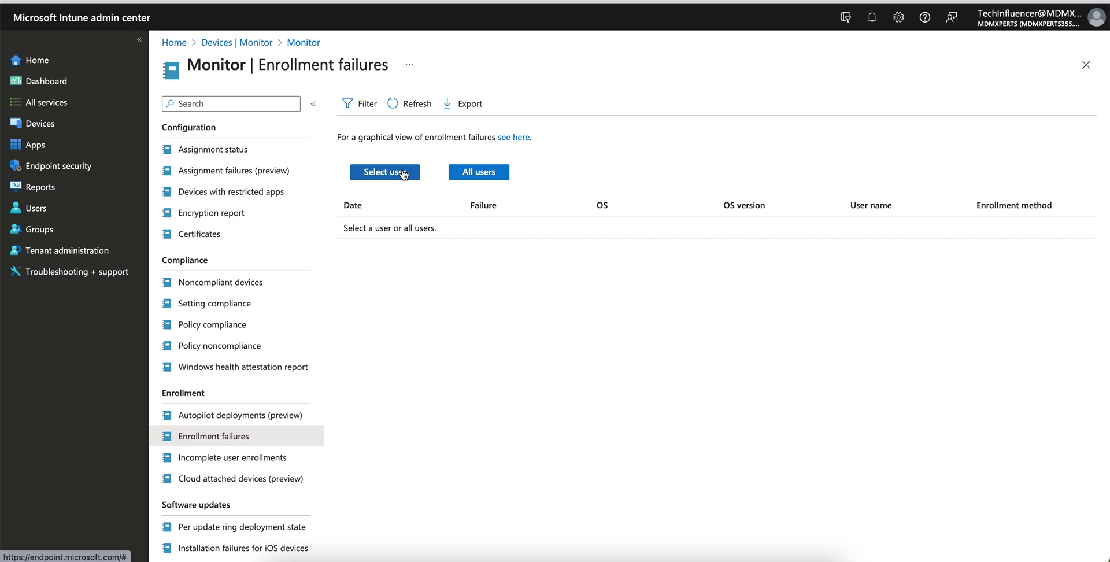
left_click(77, 272)
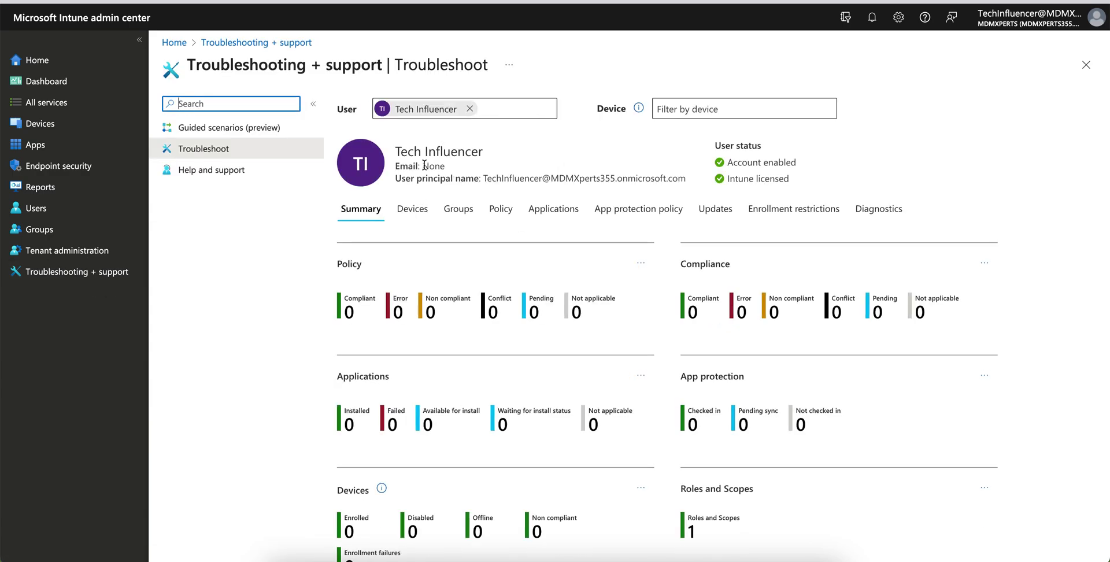